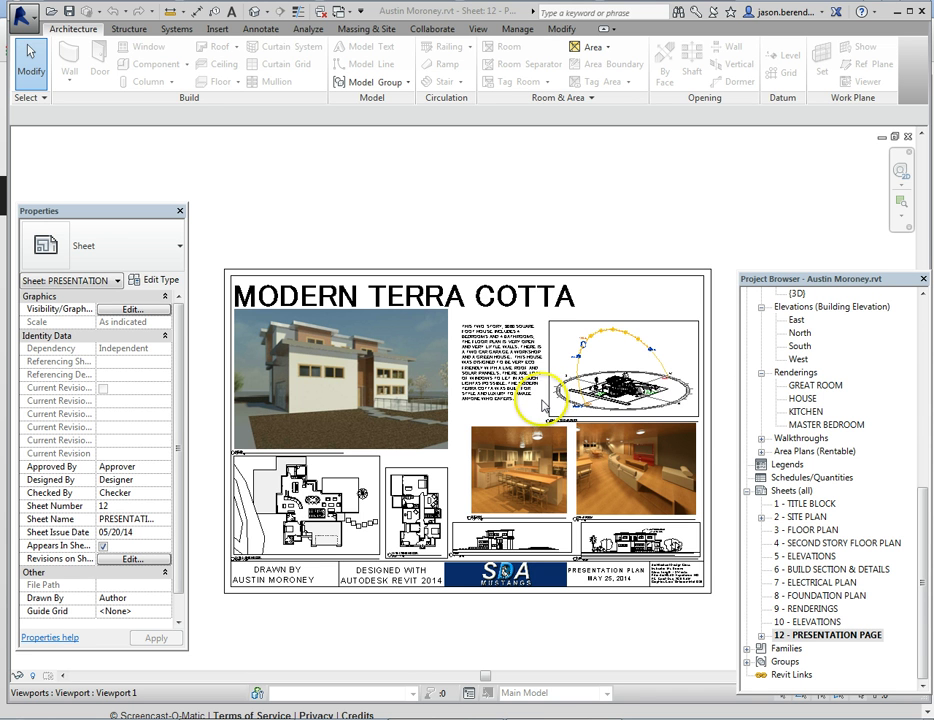
# Start printing the MODERN TERRA COTTA sheet from the Application menu's Print command
pyautogui.click(26, 20)
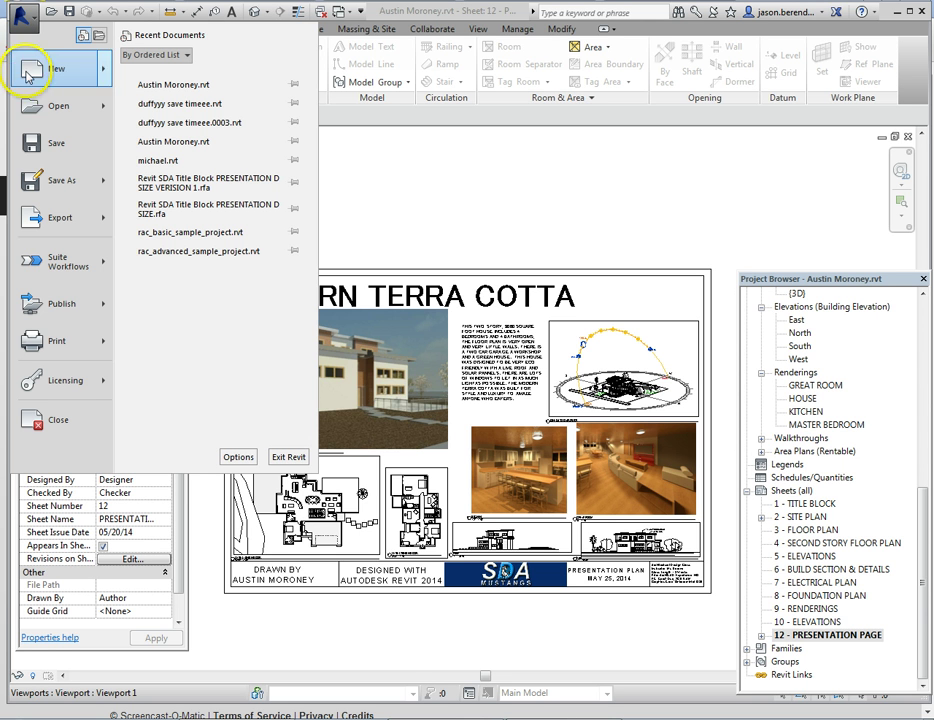
pyautogui.moveTo(45, 351)
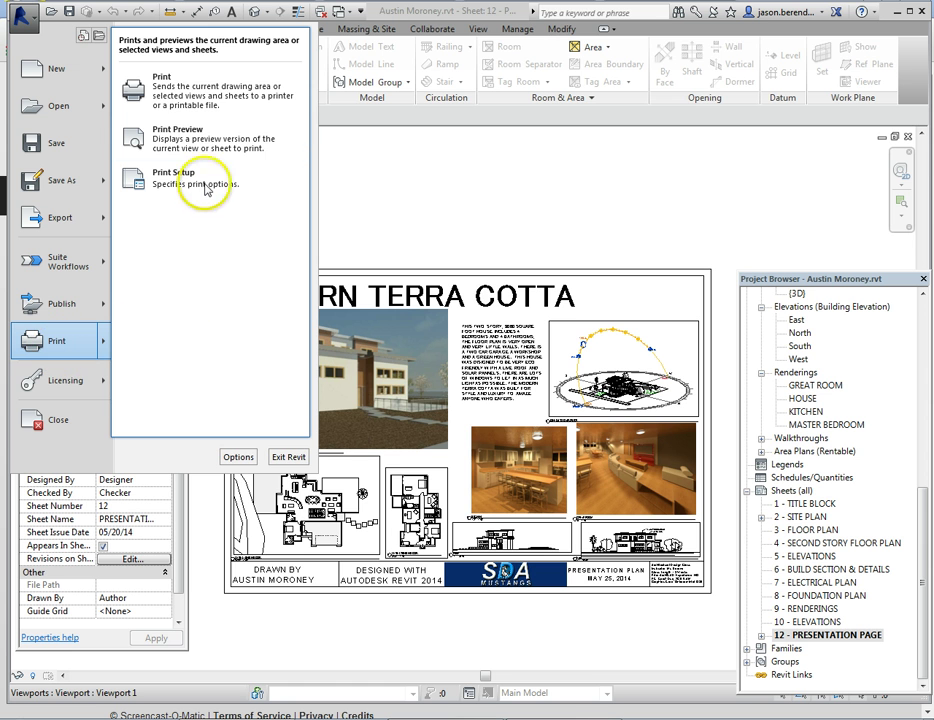
pyautogui.click(185, 88)
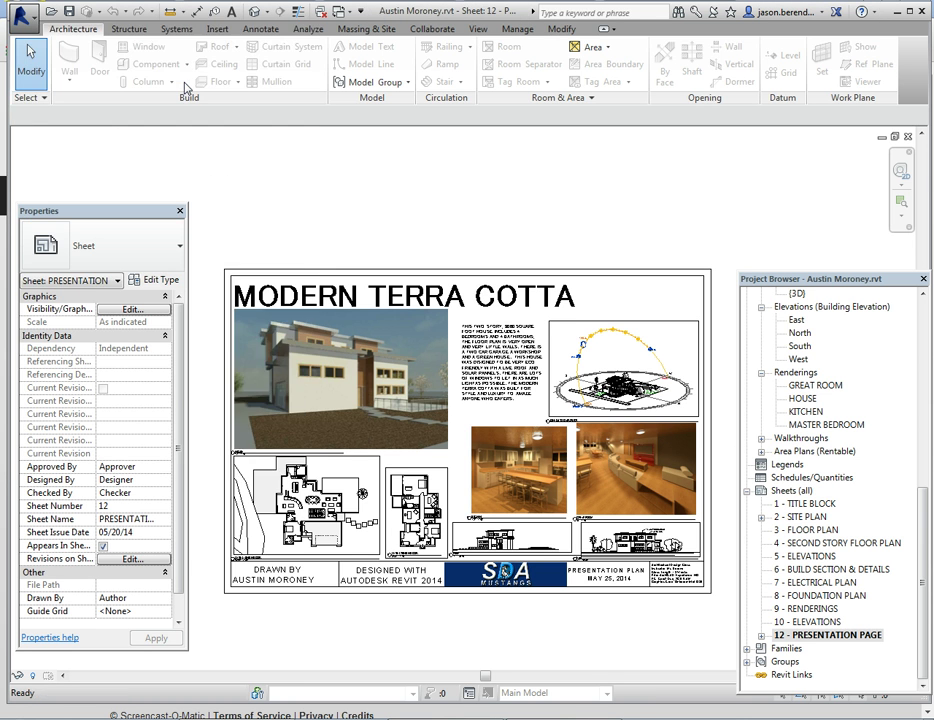
pyautogui.click(273, 179)
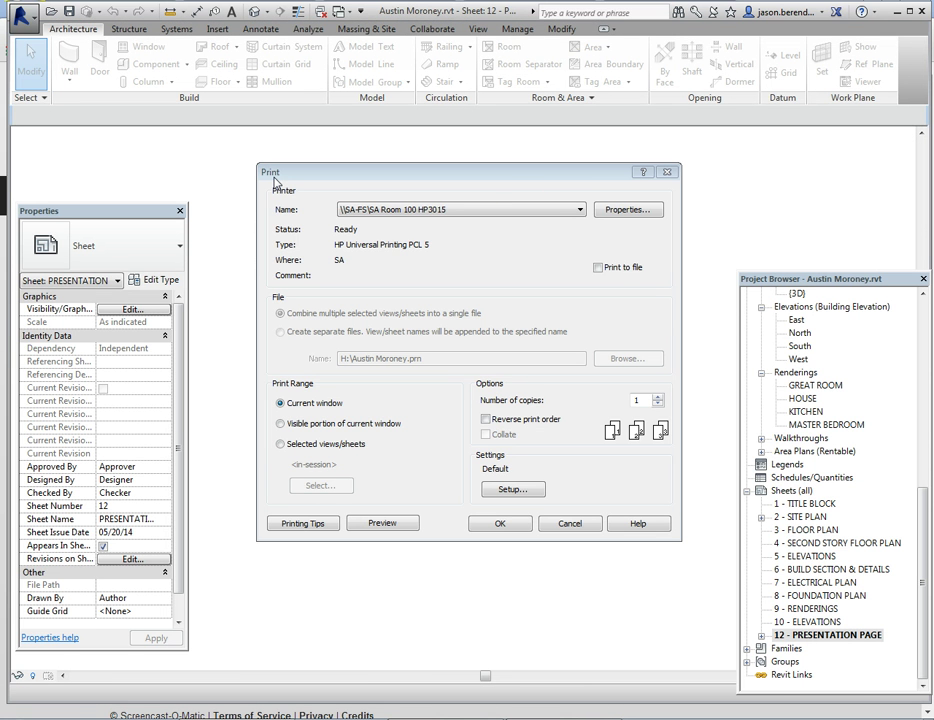
# Switch the printer to \\SA-FS\SA Room100 HPDJ500 (HP Designjet 500 plus 24)
pyautogui.click(578, 209)
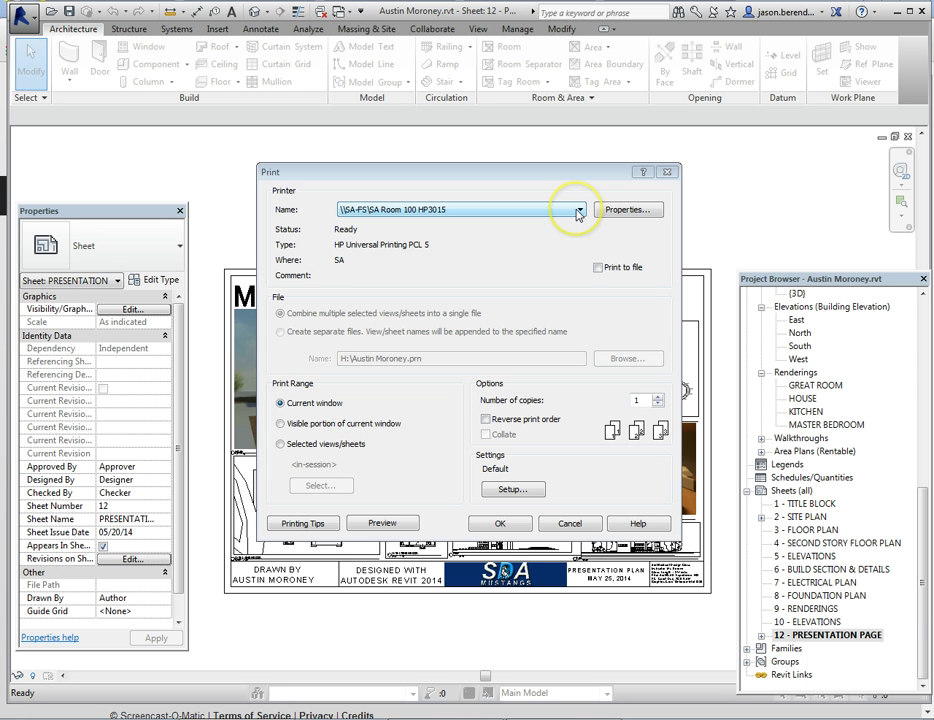
pyautogui.click(578, 210)
pyautogui.moveTo(576, 215); pyautogui.dragTo(548, 246)
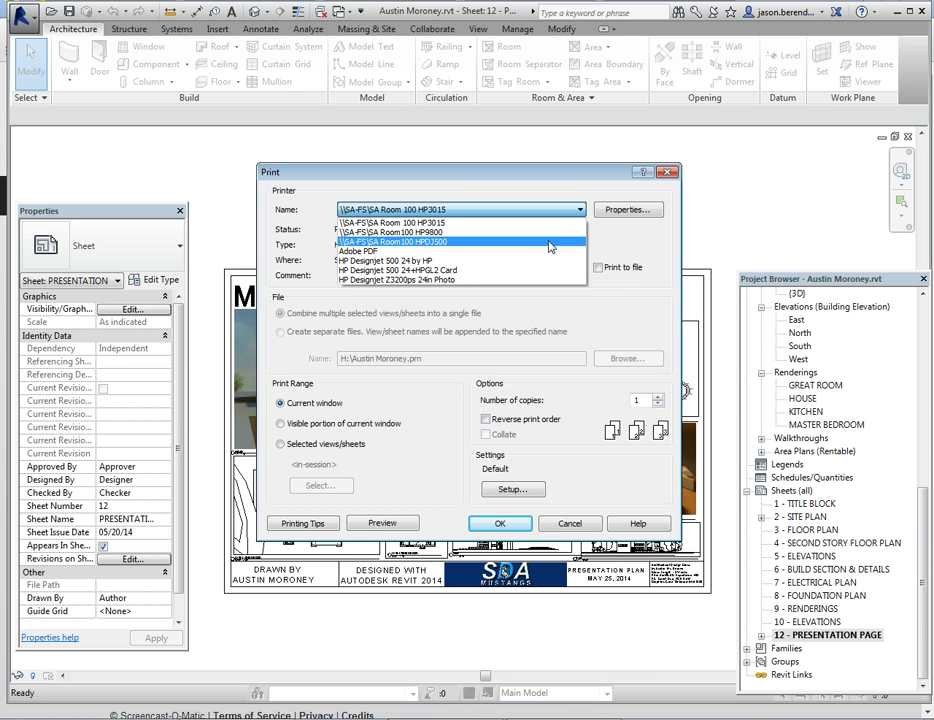
pyautogui.click(549, 243)
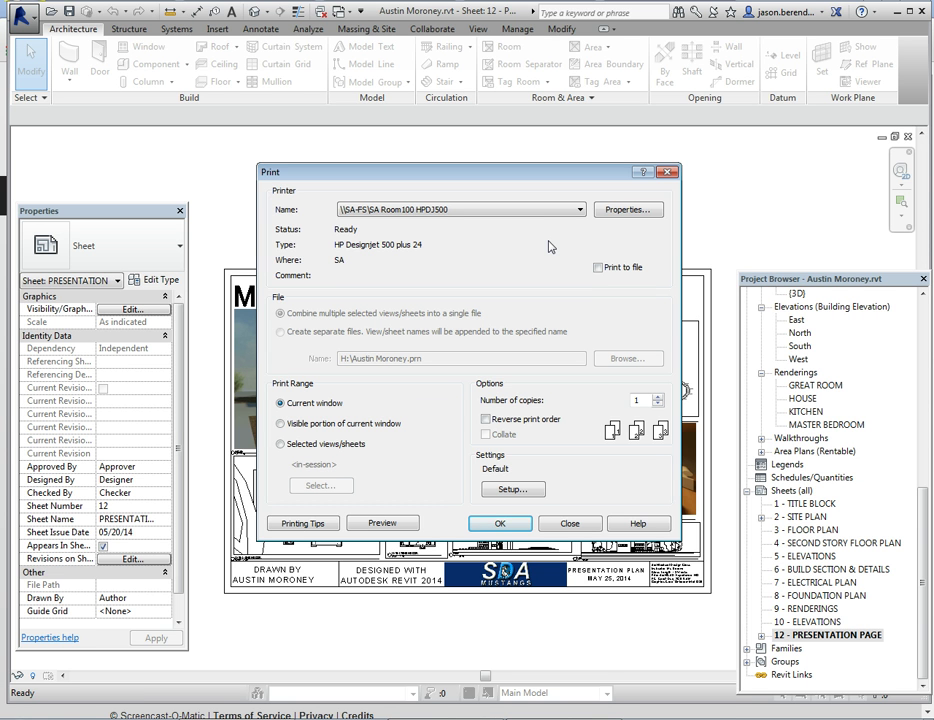
# In the plotter properties, replace the 11 x 8.5 paper with a custom 36 x 24 inch size
pyautogui.click(614, 211)
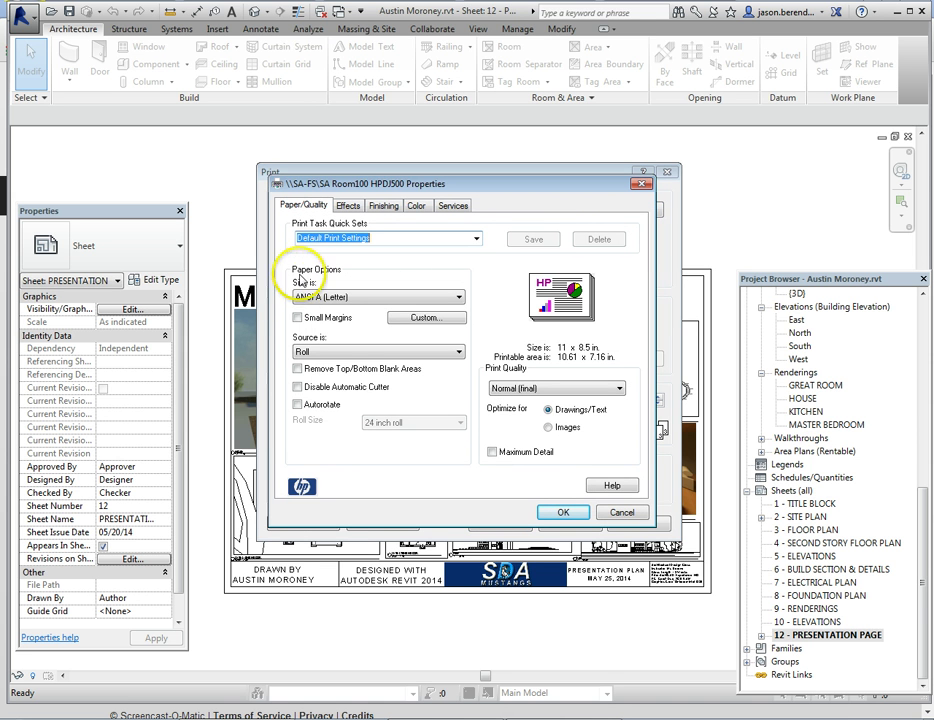
pyautogui.click(424, 320)
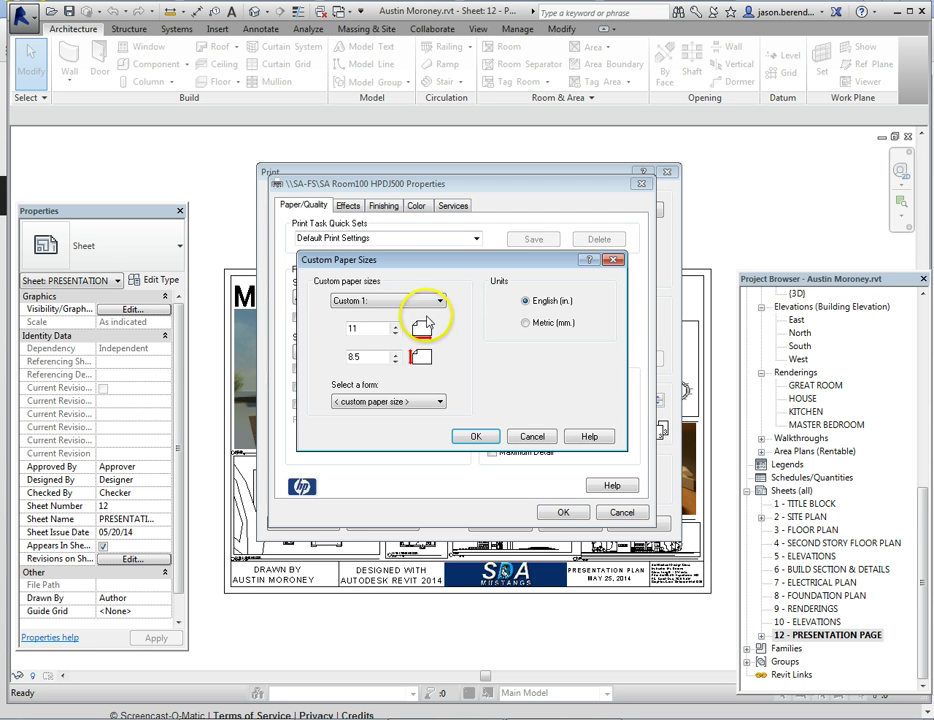
pyautogui.doubleClick(363, 328)
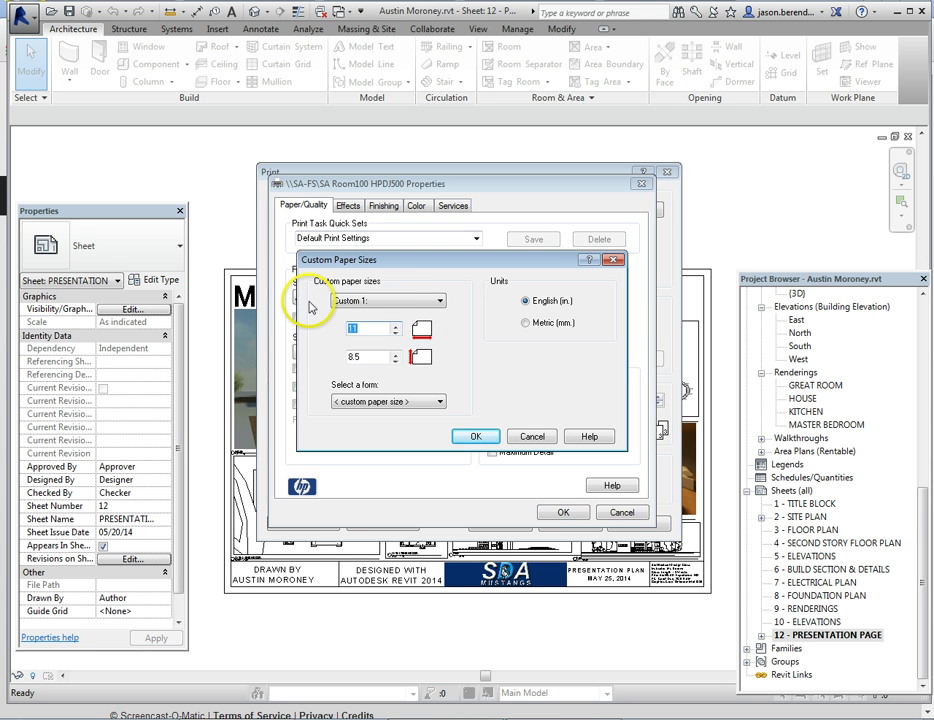
pyautogui.write('36')
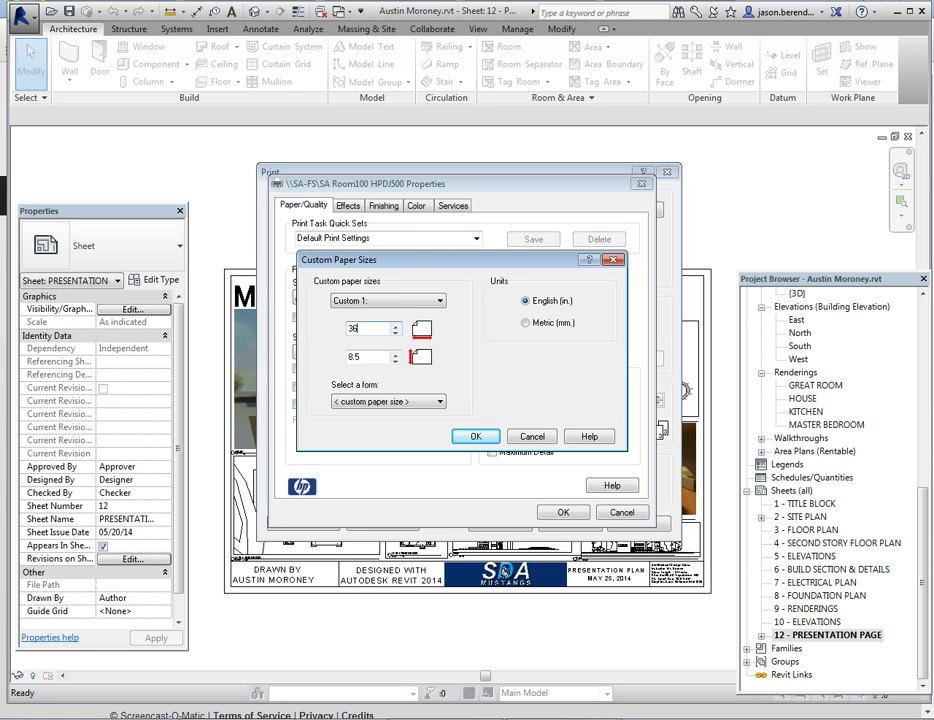
pyautogui.doubleClick(371, 356)
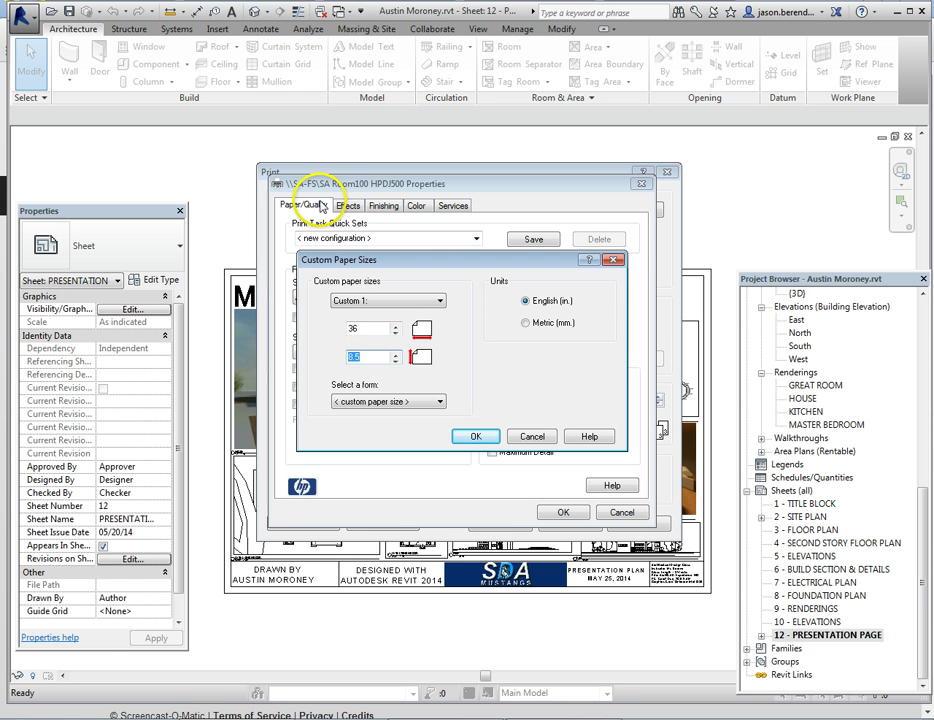
pyautogui.write('24')
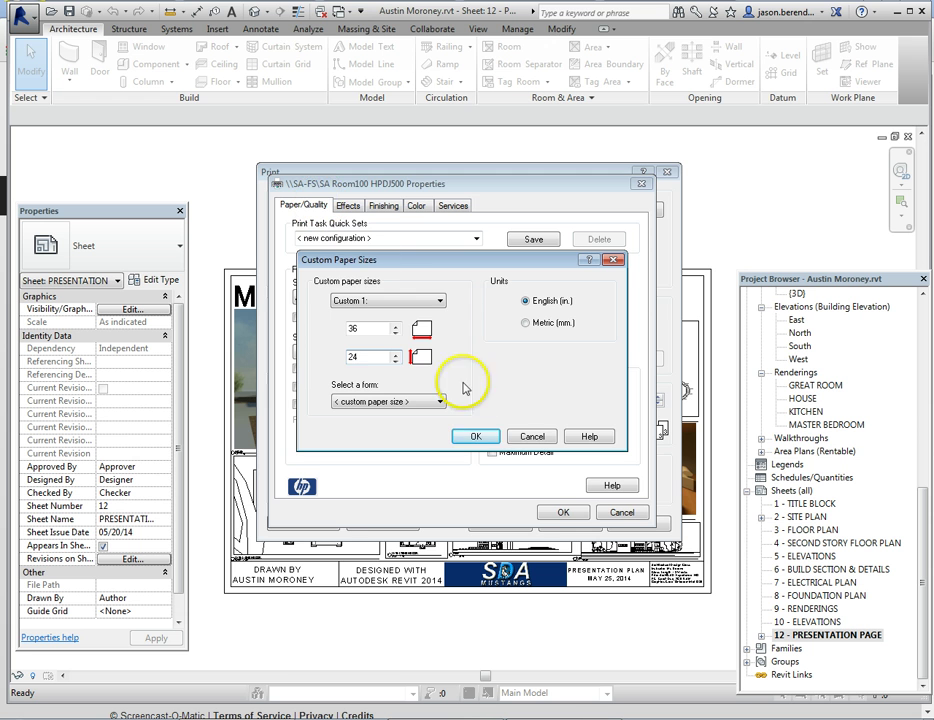
pyautogui.click(476, 438)
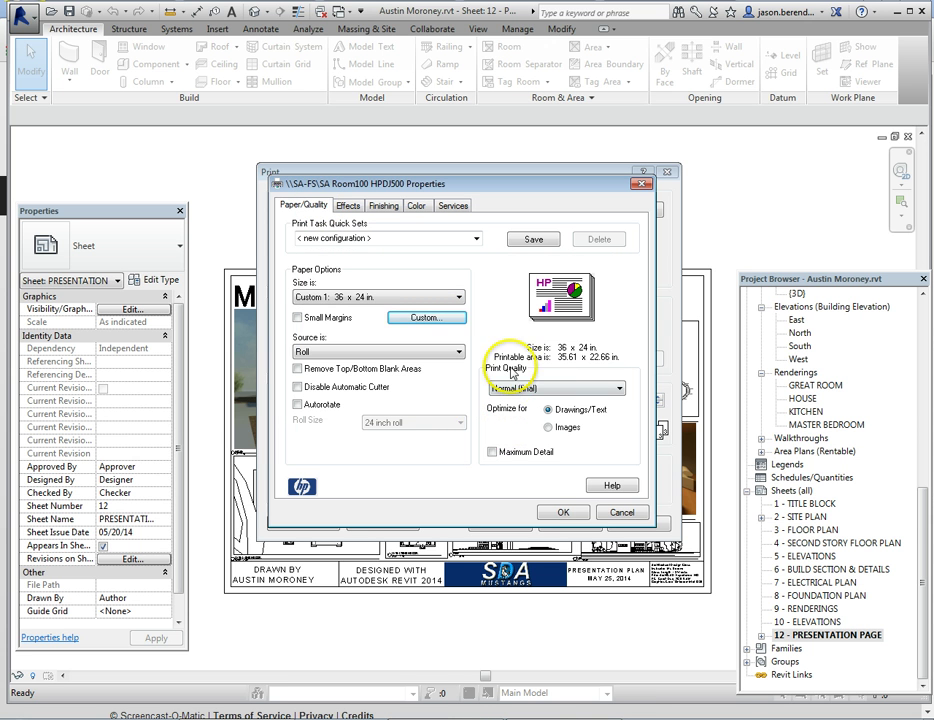
# Set print quality to Best (enhanced), optimized for Images, with Maximum Detail on
pyautogui.click(530, 388)
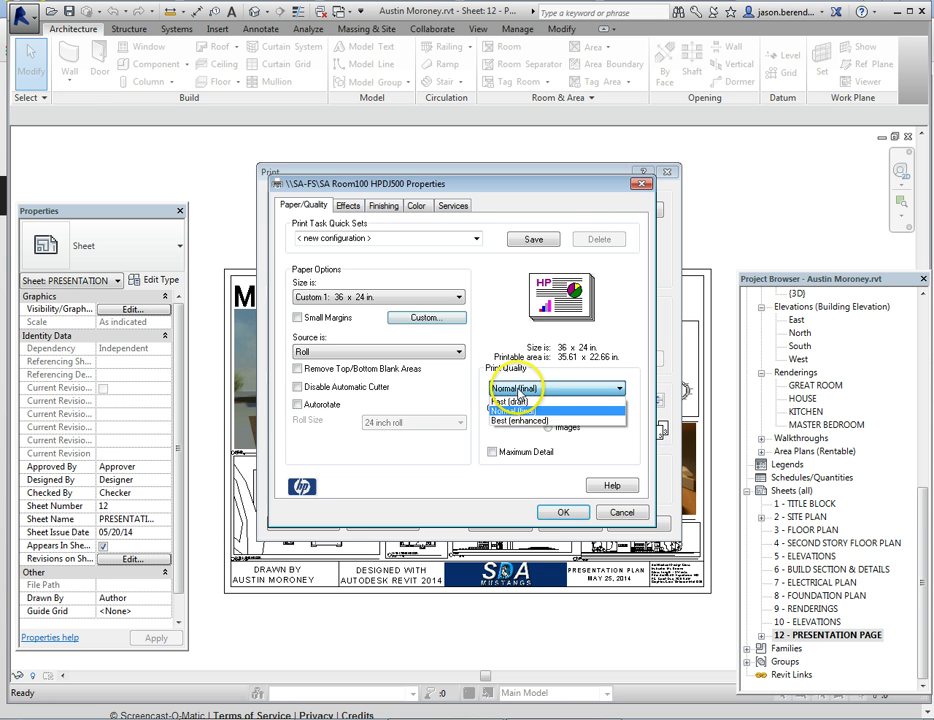
pyautogui.click(520, 422)
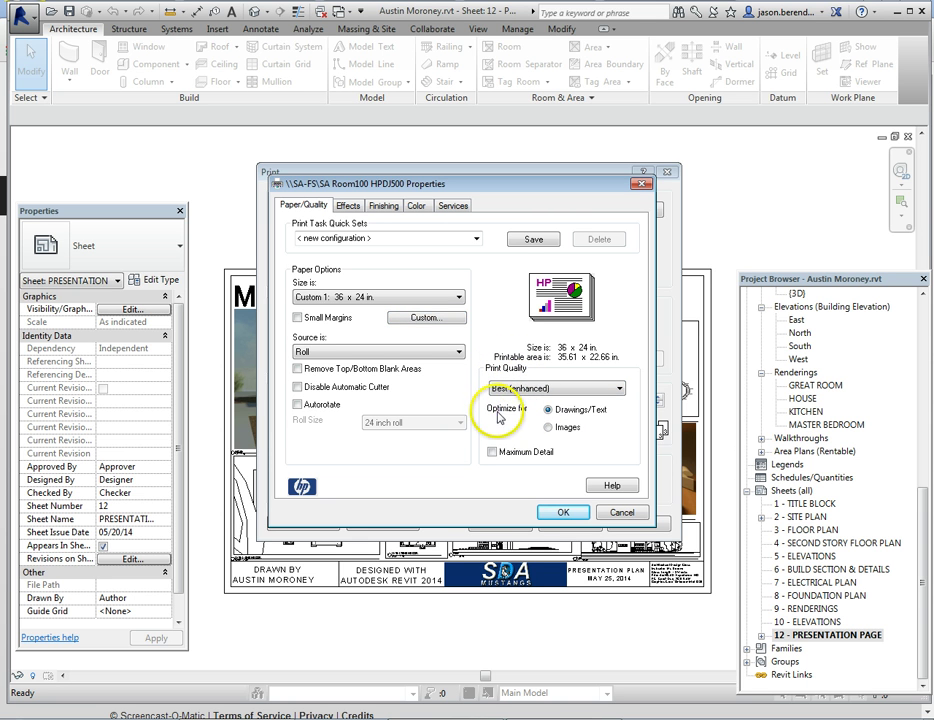
pyautogui.click(574, 414)
pyautogui.click(548, 427)
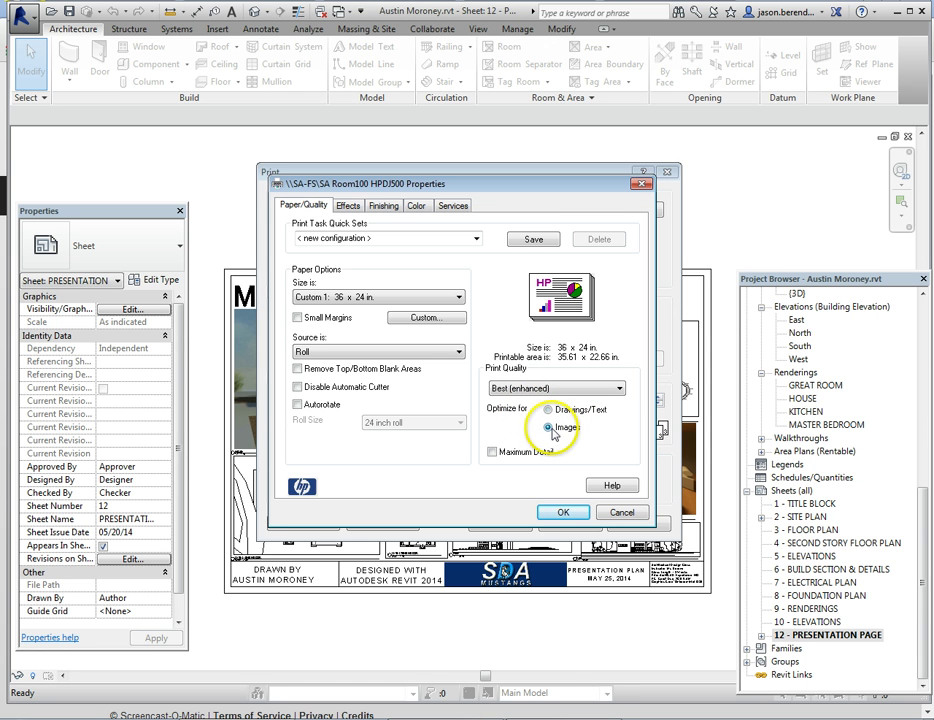
pyautogui.click(492, 452)
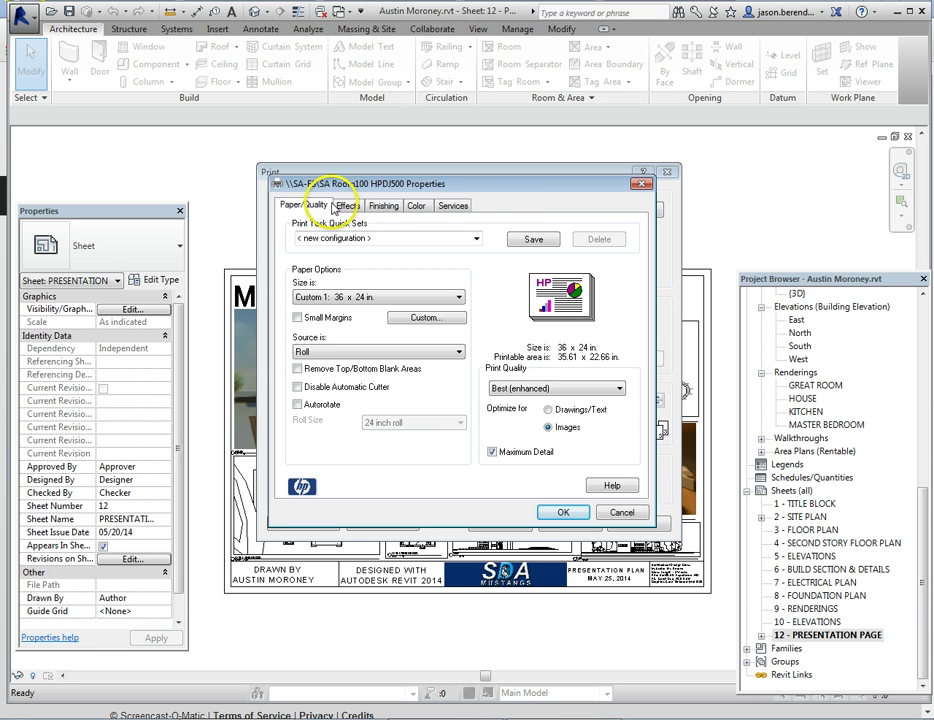
# Under Services troubleshooting, enable Send Job as a Bitmap and confirm
pyautogui.click(453, 206)
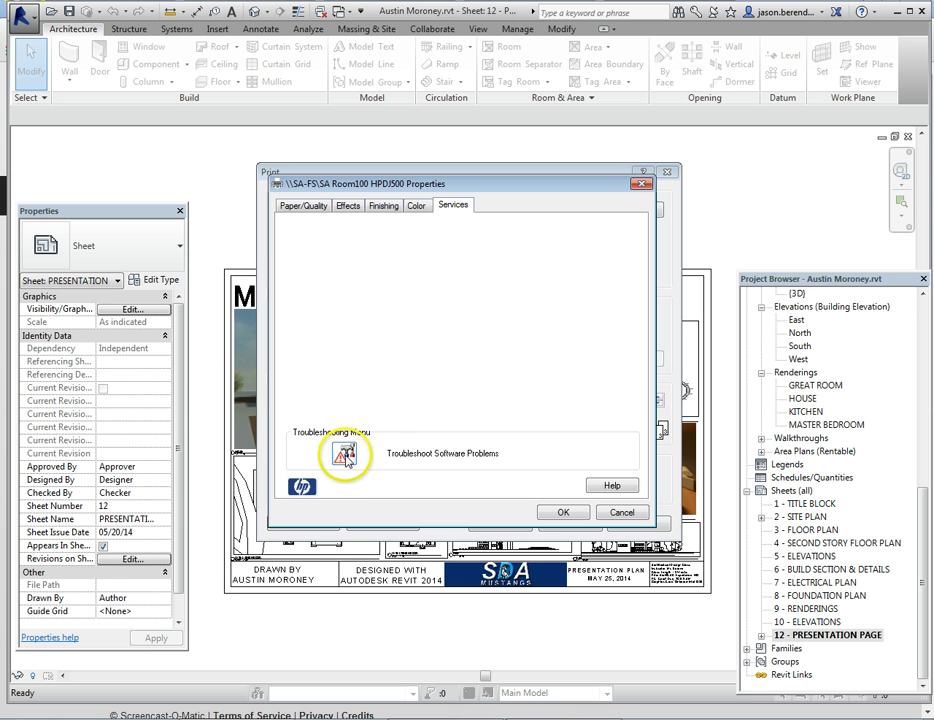
pyautogui.click(344, 455)
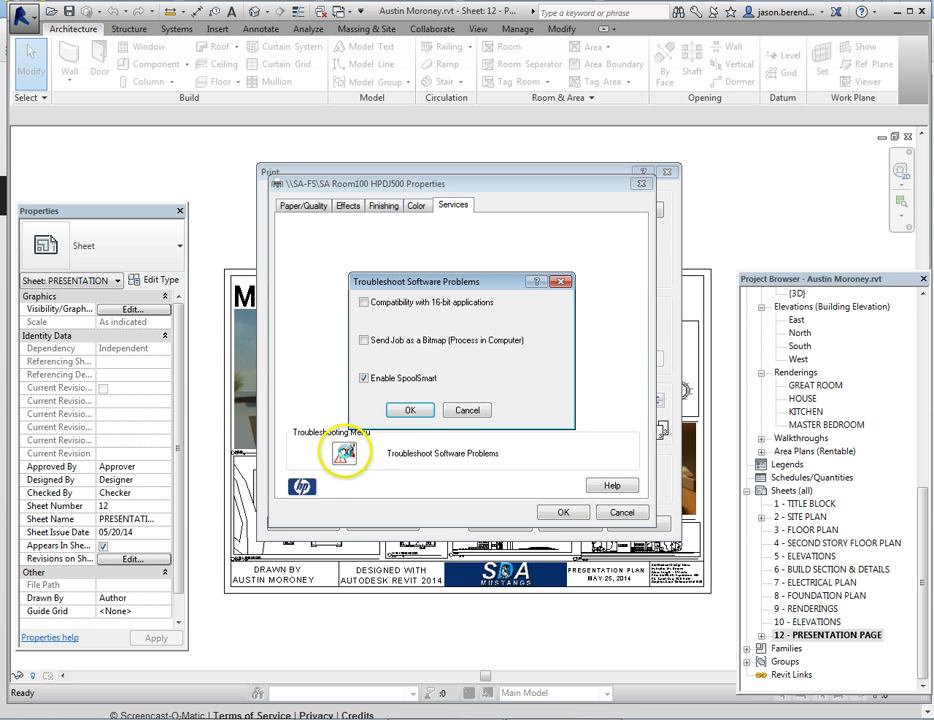
pyautogui.click(364, 341)
pyautogui.click(372, 364)
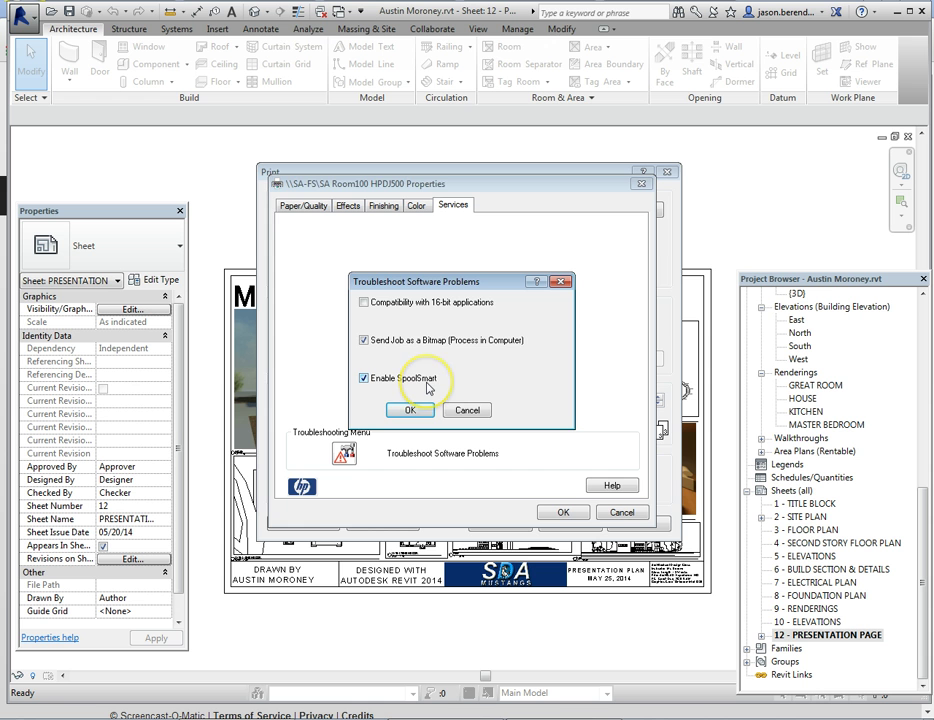
pyautogui.click(409, 411)
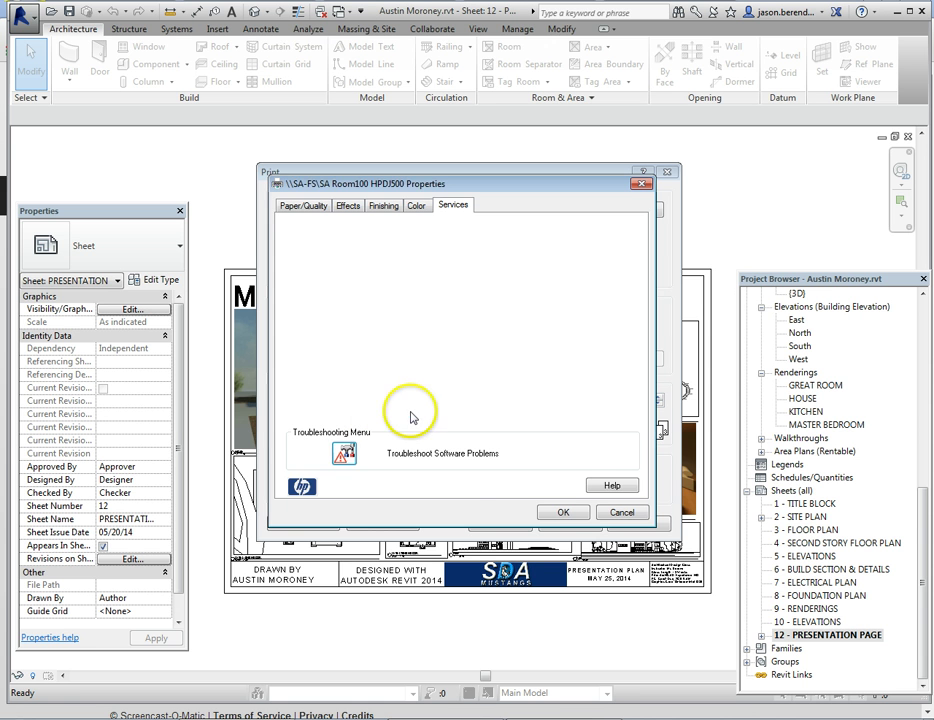
# Accept the plotter properties, switch the printer to Adobe PDF and print the sheet
pyautogui.click(561, 511)
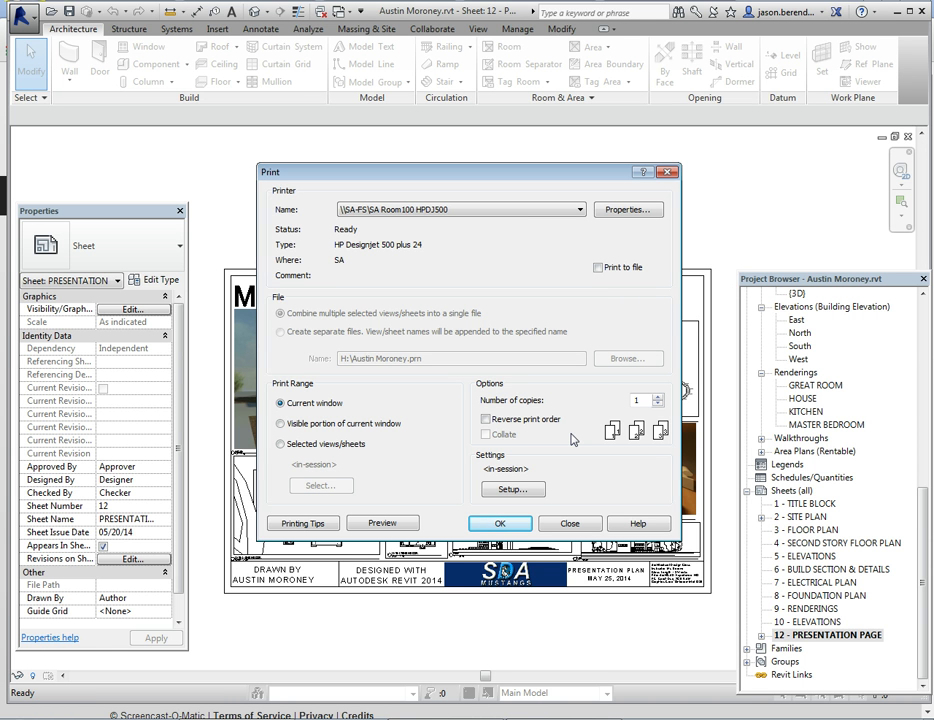
pyautogui.click(580, 211)
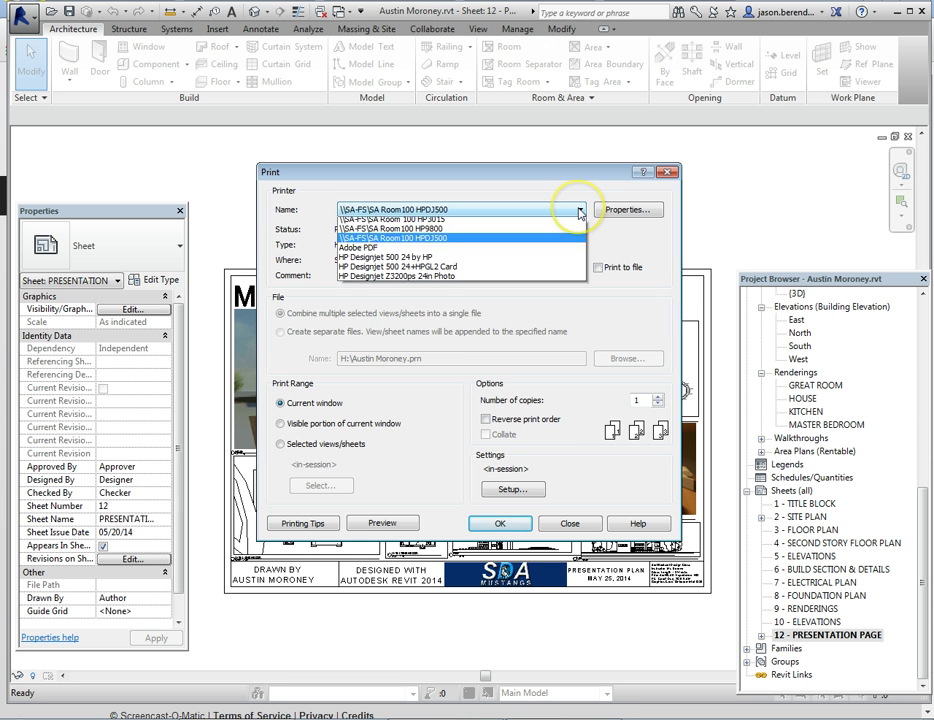
pyautogui.click(546, 253)
pyautogui.click(598, 267)
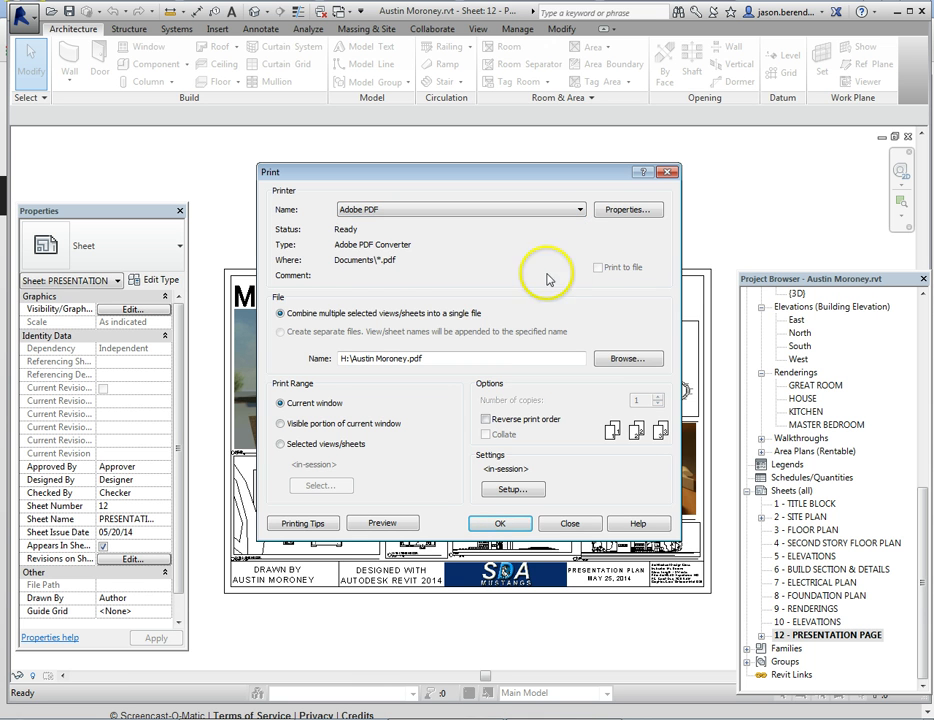
pyautogui.click(377, 526)
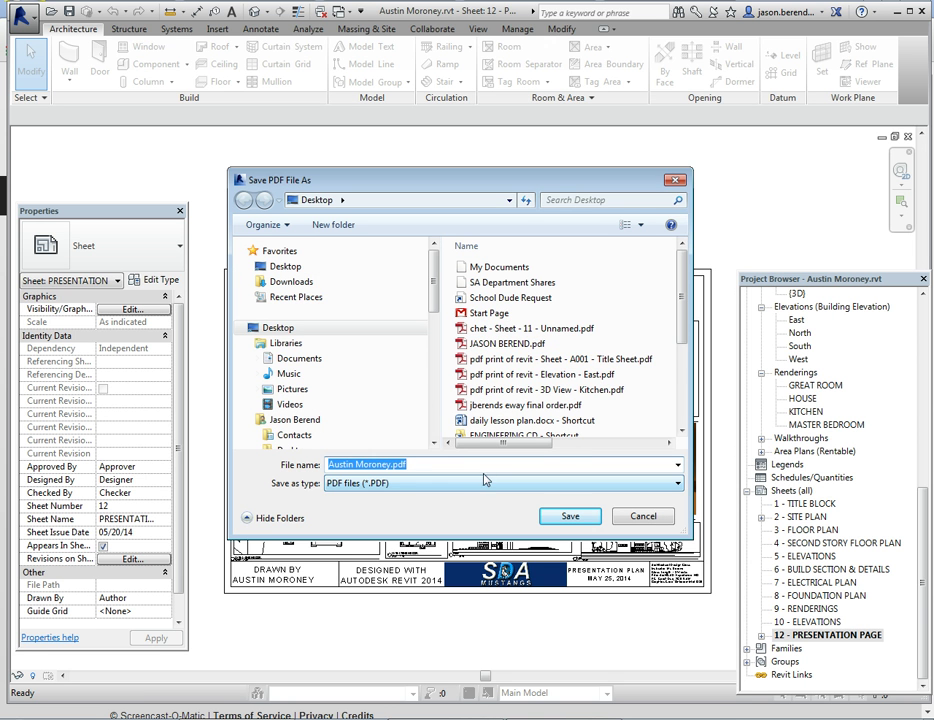
# Save the PDF into My Documents under the prefilled file name
pyautogui.moveTo(433, 290); pyautogui.dragTo(427, 400)
pyautogui.click(381, 372)
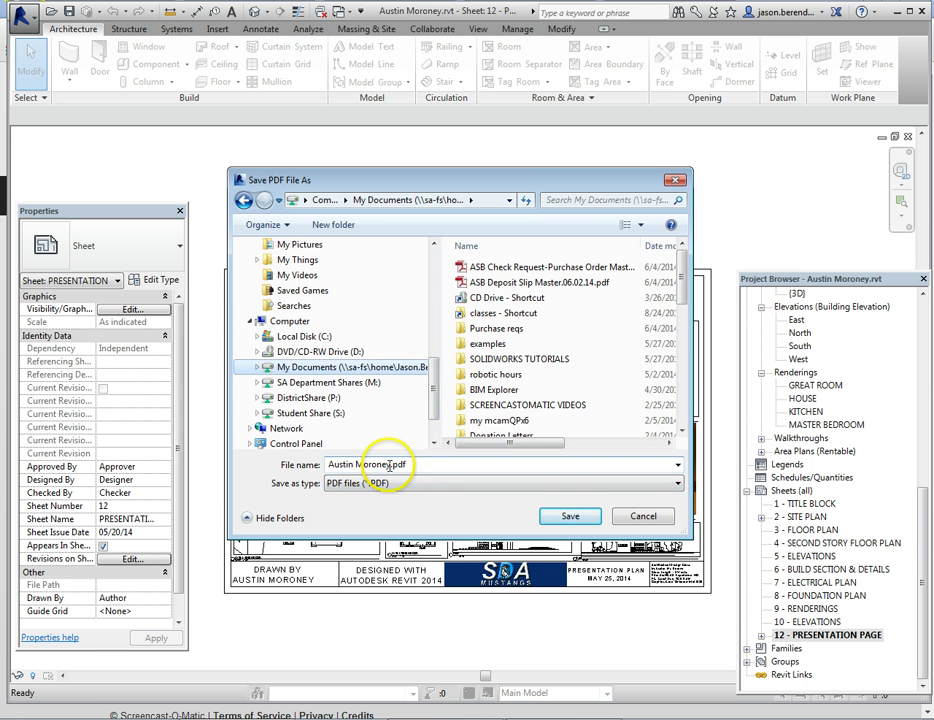
pyautogui.click(389, 463)
pyautogui.click(392, 464)
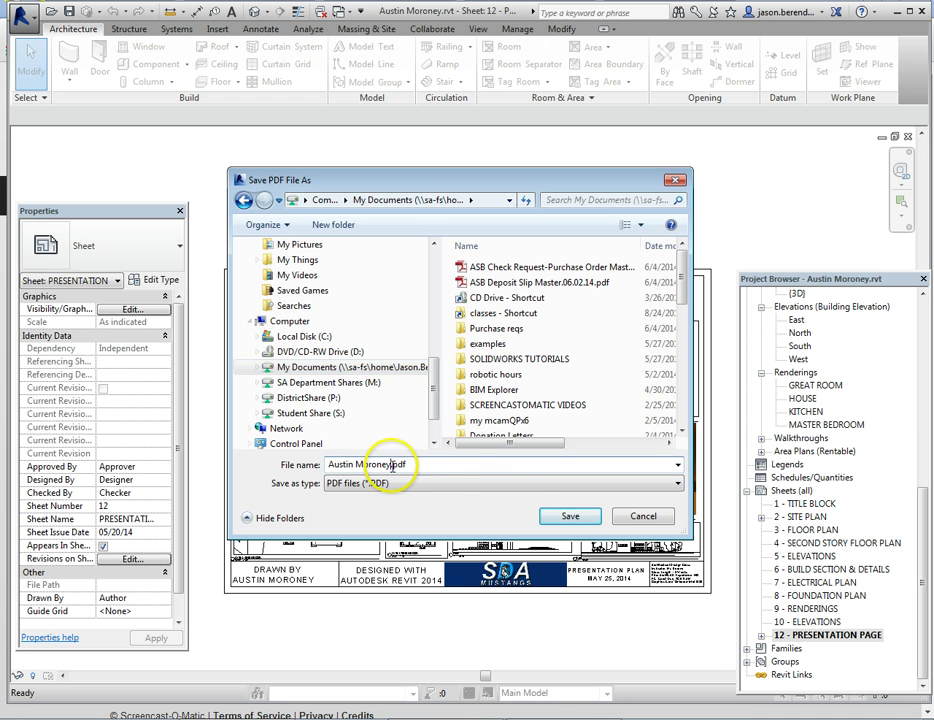
pyautogui.click(569, 515)
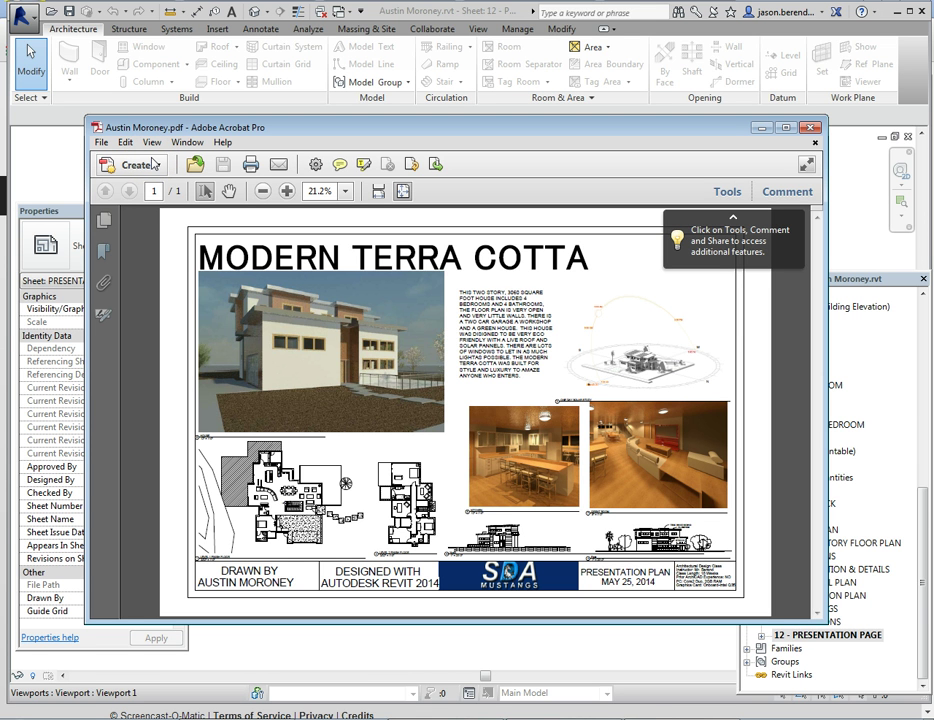
# In Acrobat, begin printing the PDF with the \\SA-FS\SA Room100 HPDJ500 plotter selected
pyautogui.click(103, 143)
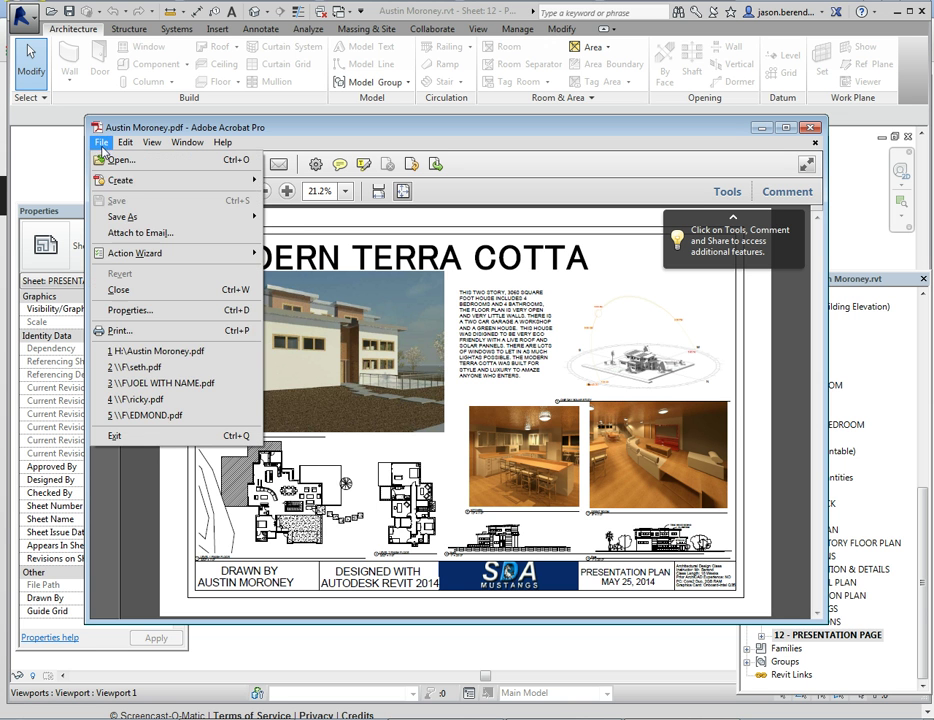
pyautogui.click(130, 331)
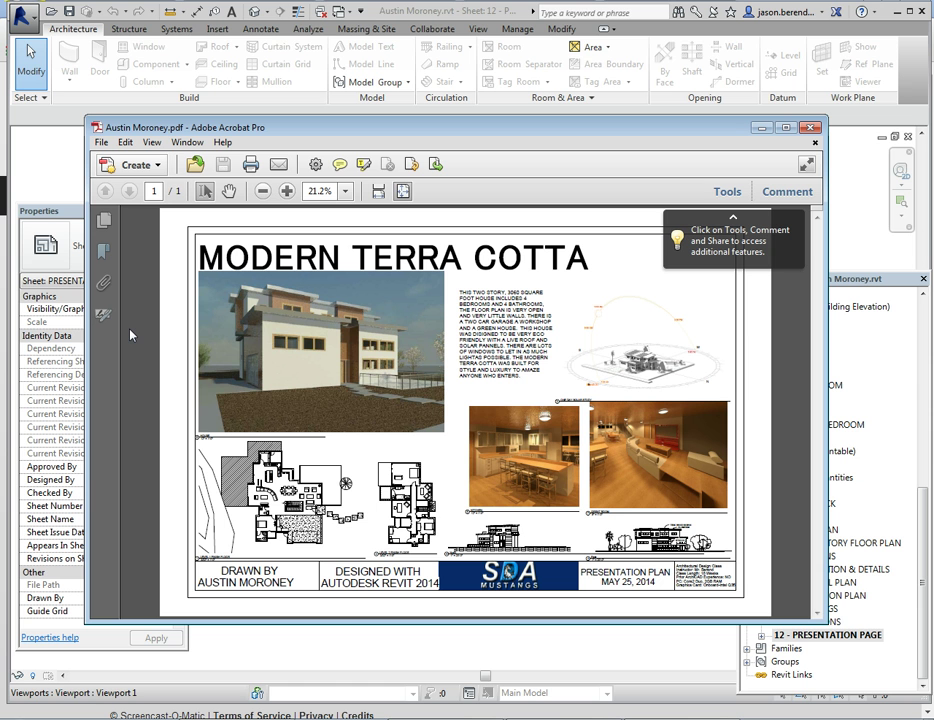
pyautogui.click(241, 330)
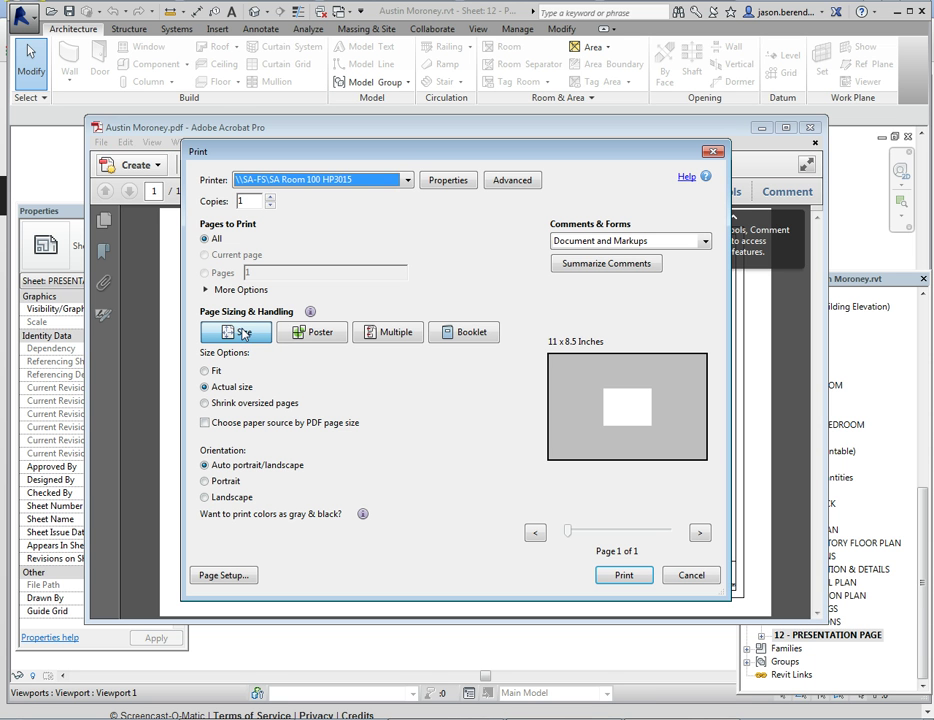
pyautogui.click(398, 182)
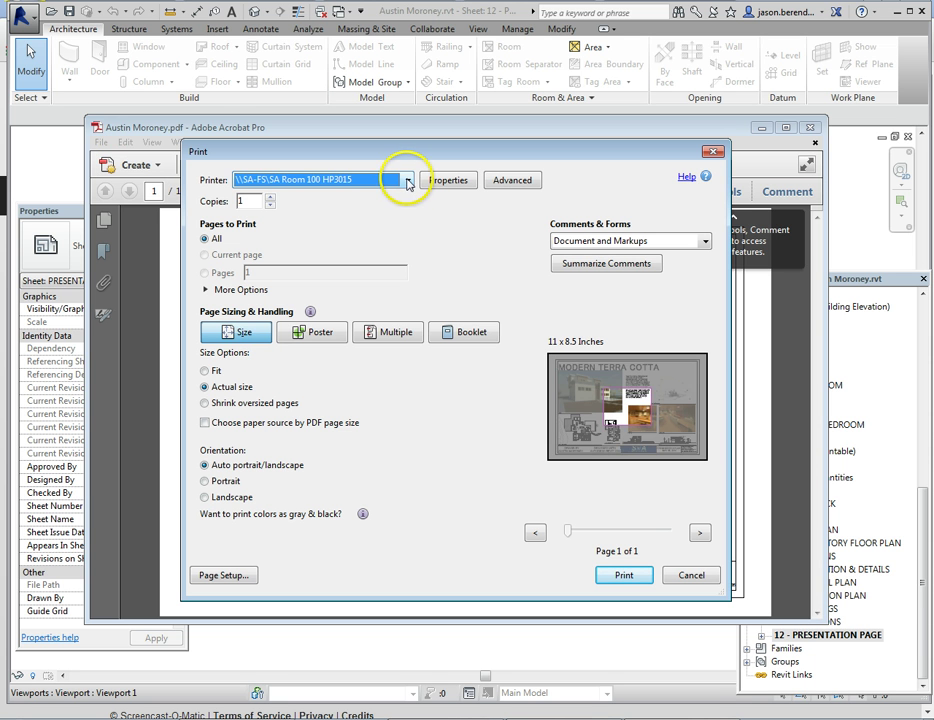
pyautogui.click(408, 181)
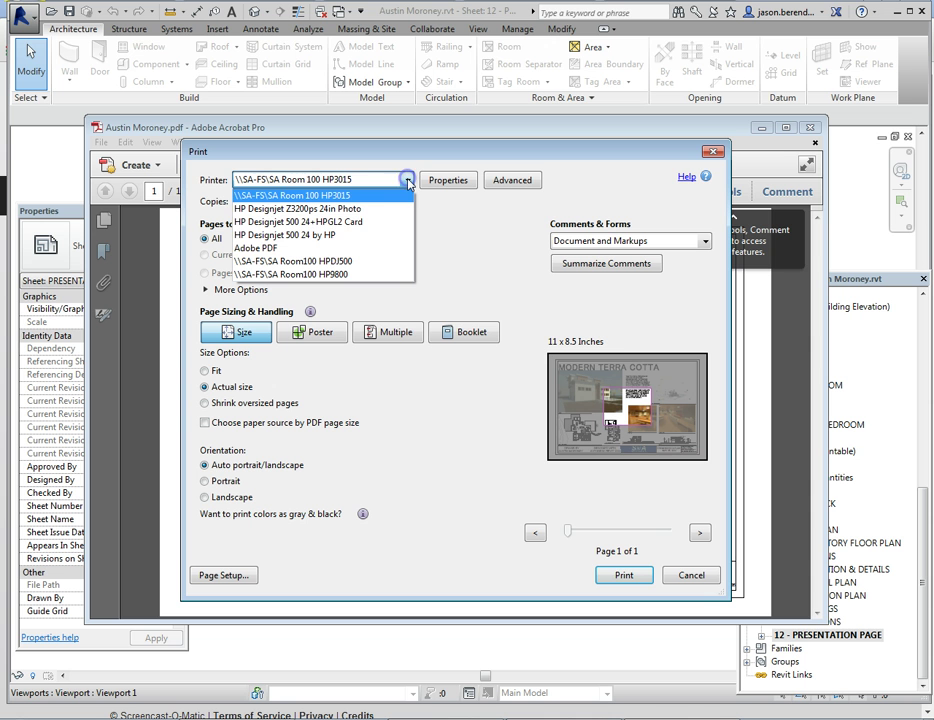
pyautogui.click(346, 262)
pyautogui.click(346, 262)
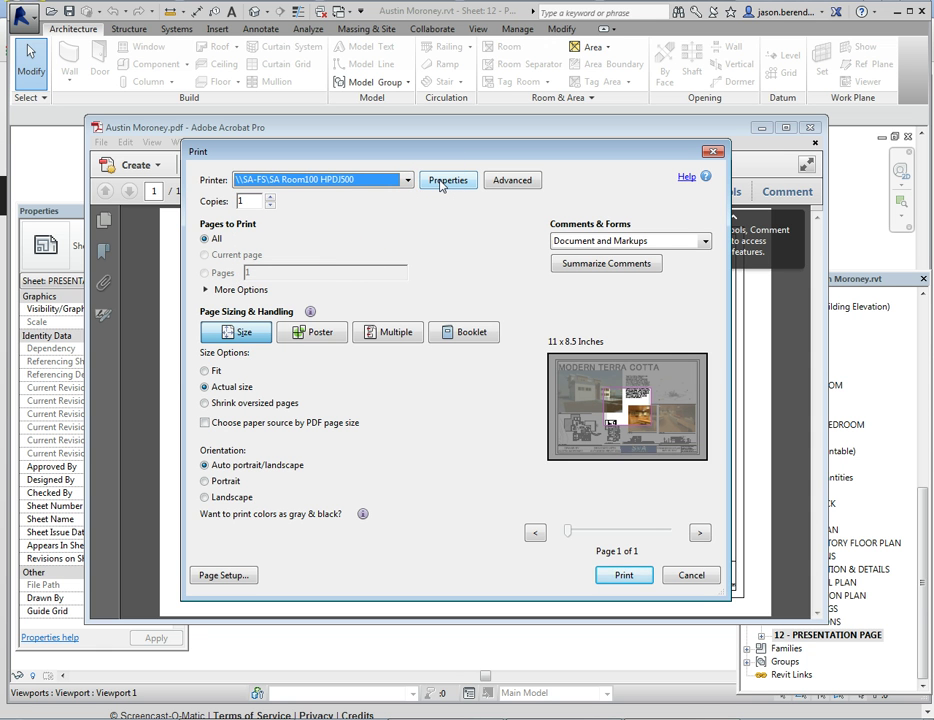
# In the plotter properties, define a custom 36 x 24 inch paper size
pyautogui.click(447, 180)
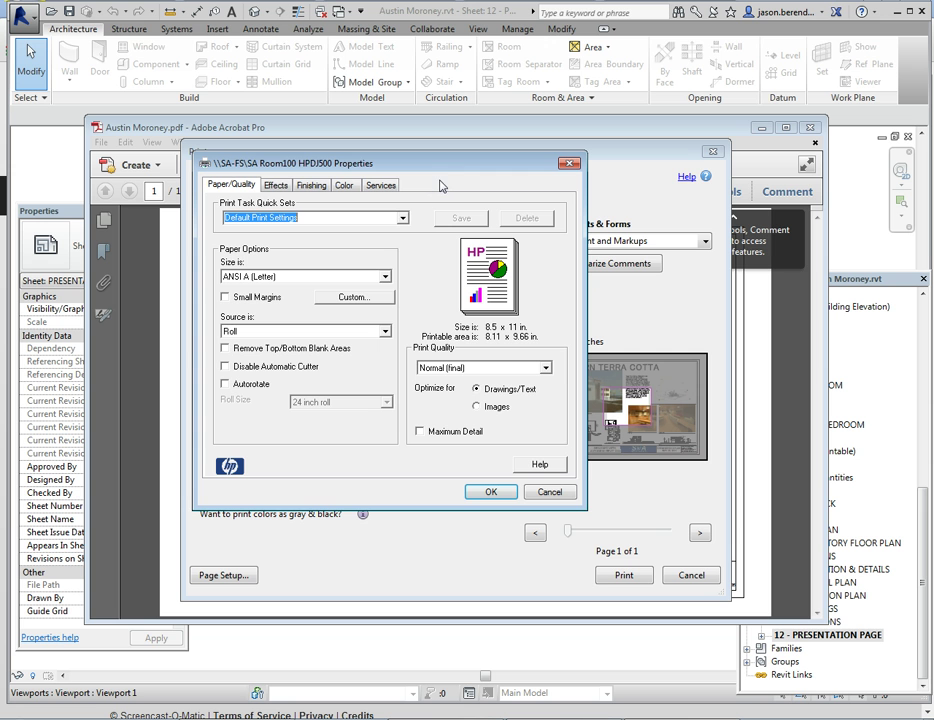
pyautogui.click(352, 298)
pyautogui.doubleClick(272, 254)
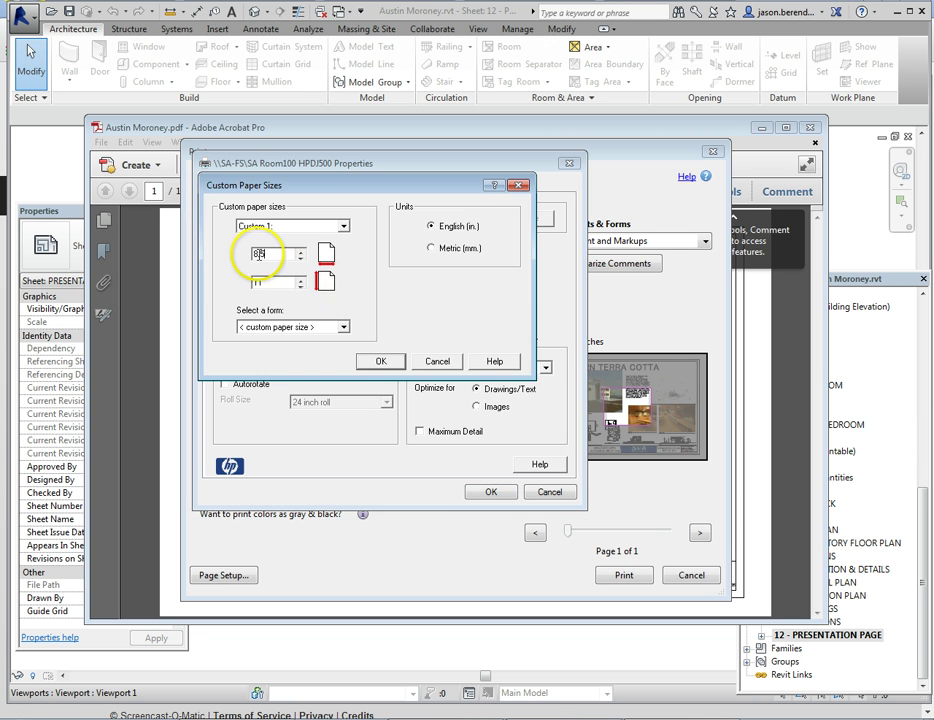
pyautogui.write('36')
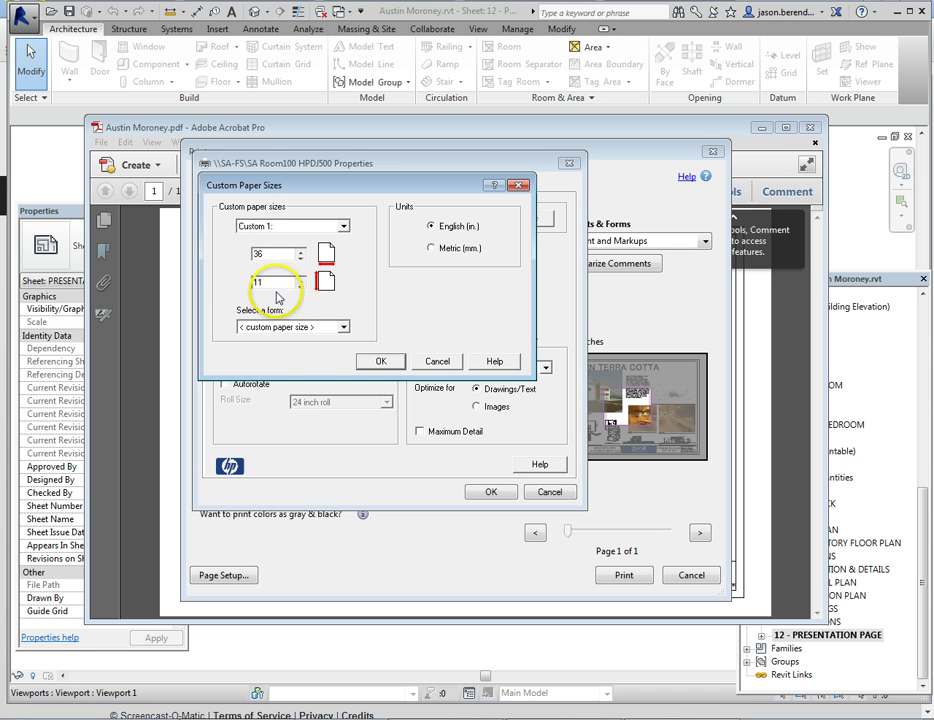
pyautogui.doubleClick(280, 287)
pyautogui.write('24')
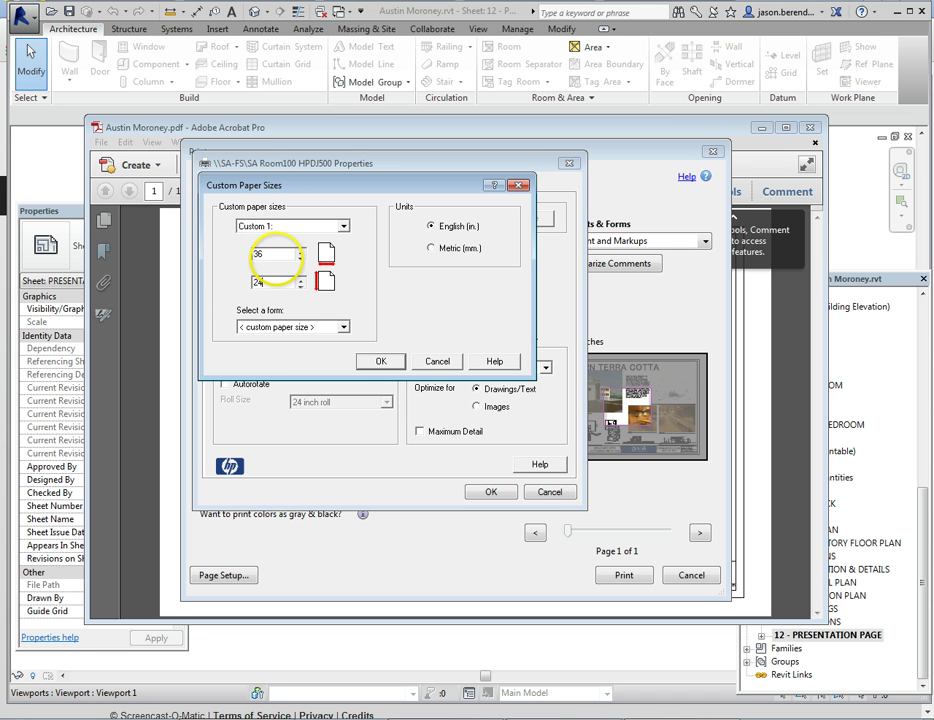
pyautogui.click(372, 360)
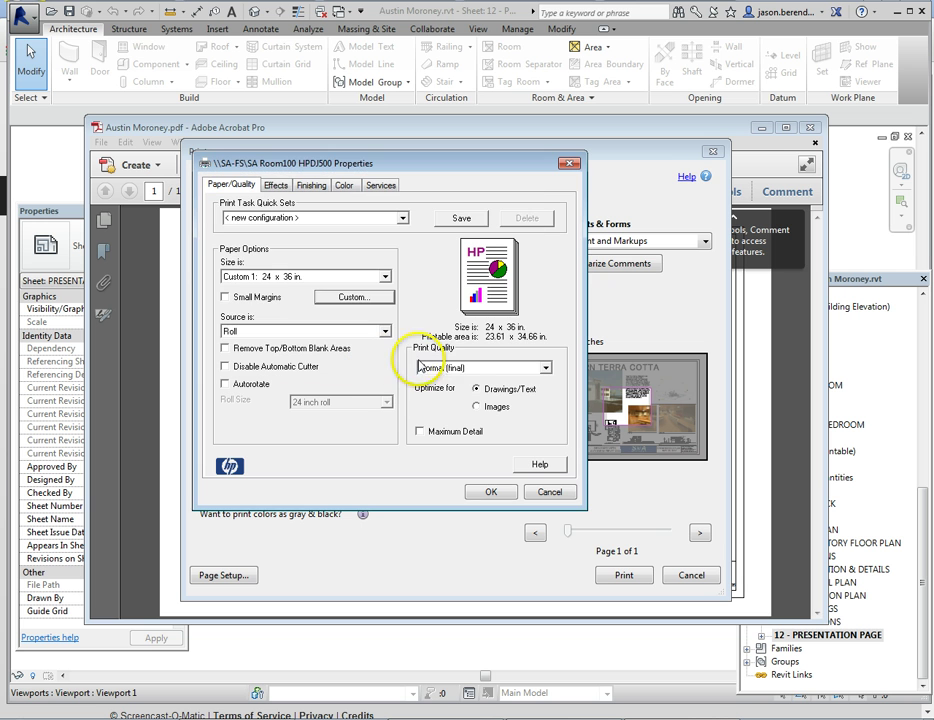
# Set print quality to Best (enhanced), optimized for Images, with Maximum Detail
pyautogui.click(430, 368)
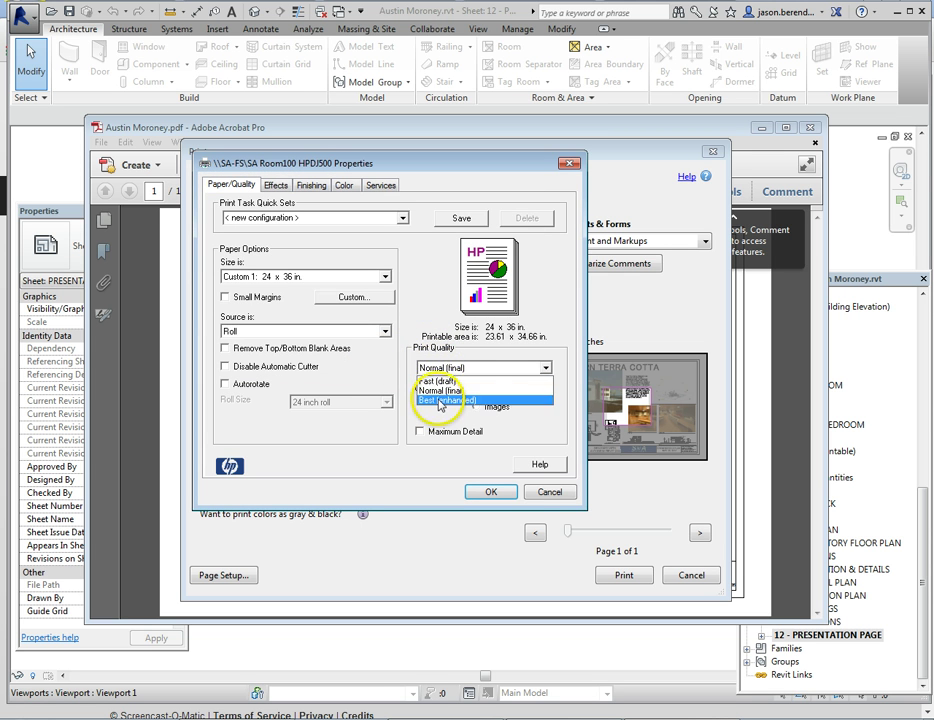
pyautogui.click(440, 401)
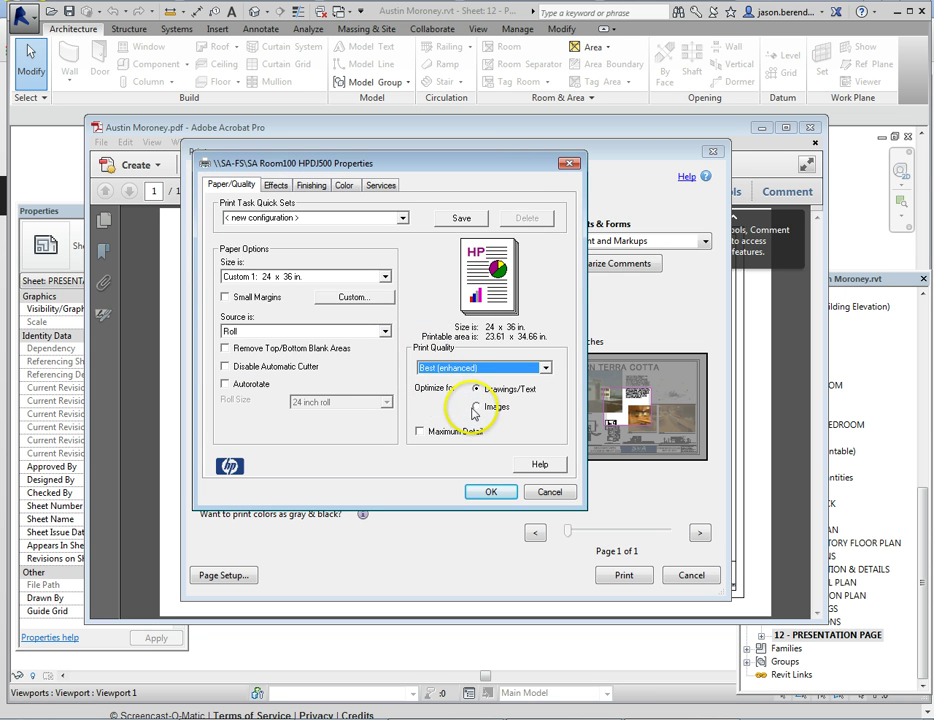
pyautogui.click(476, 407)
pyautogui.click(419, 431)
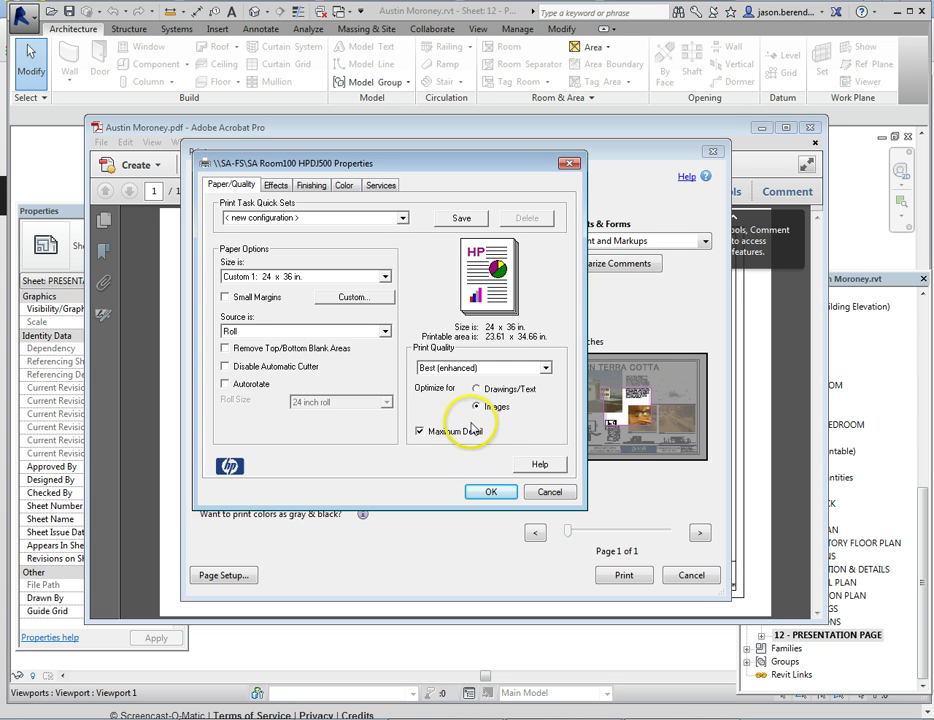
# Enable Send Job as a Bitmap under Services troubleshooting and apply the plotter settings
pyautogui.click(383, 187)
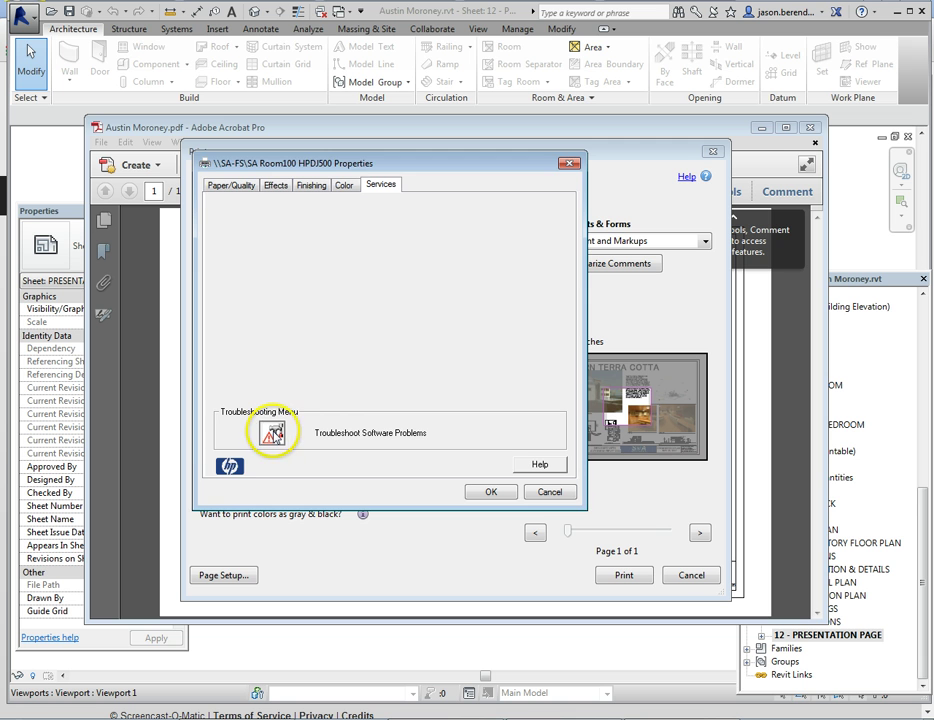
pyautogui.click(272, 432)
pyautogui.click(302, 328)
pyautogui.click(345, 397)
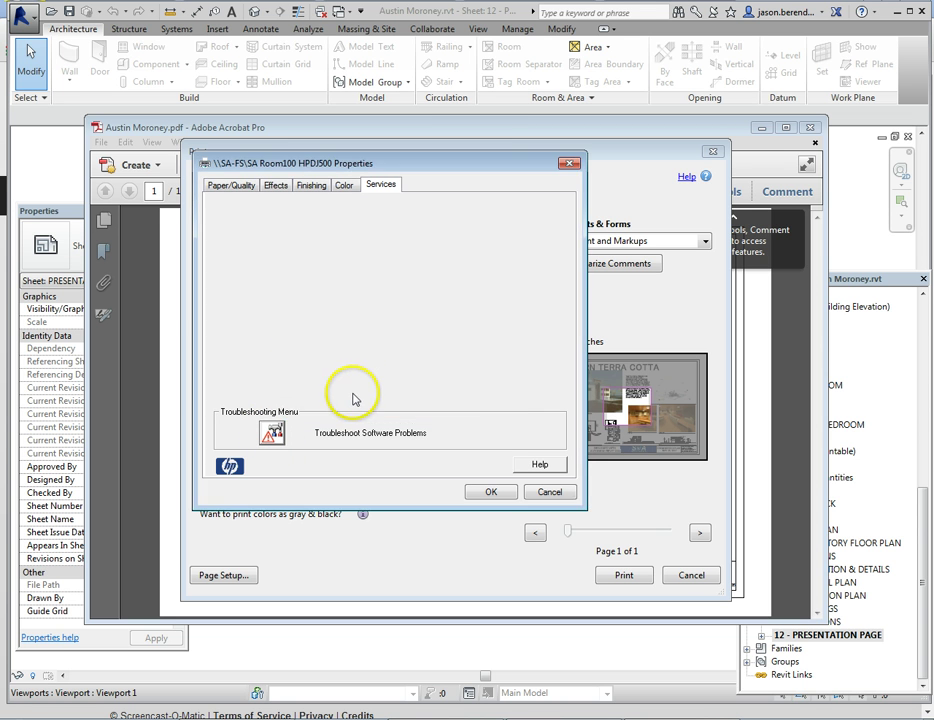
pyautogui.click(490, 493)
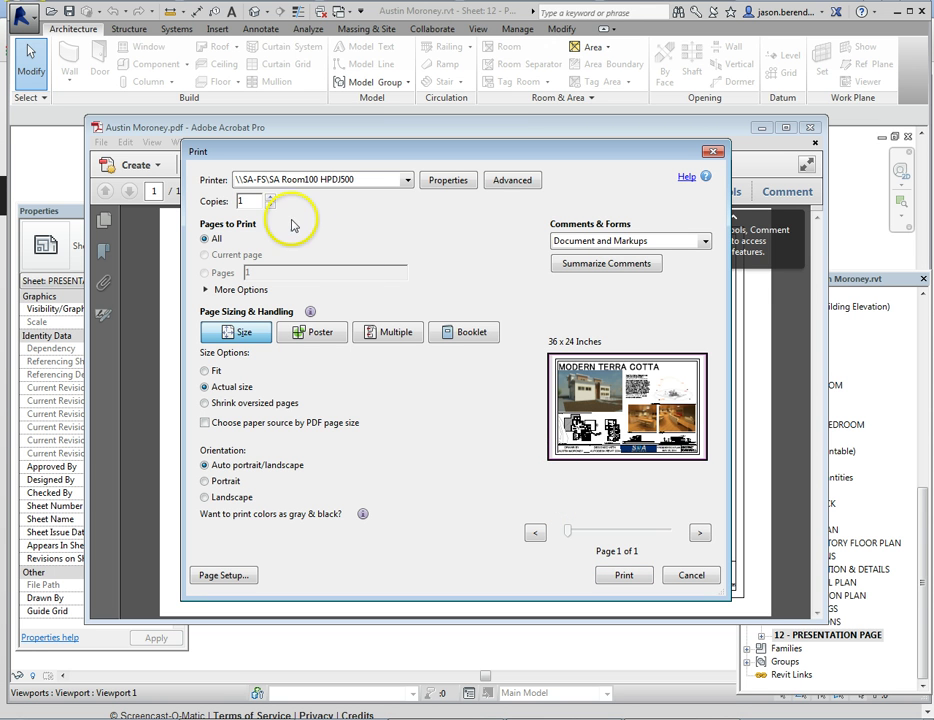
# Print 2 copies of the 36 x 24 inch sheet on the plotter
pyautogui.click(270, 197)
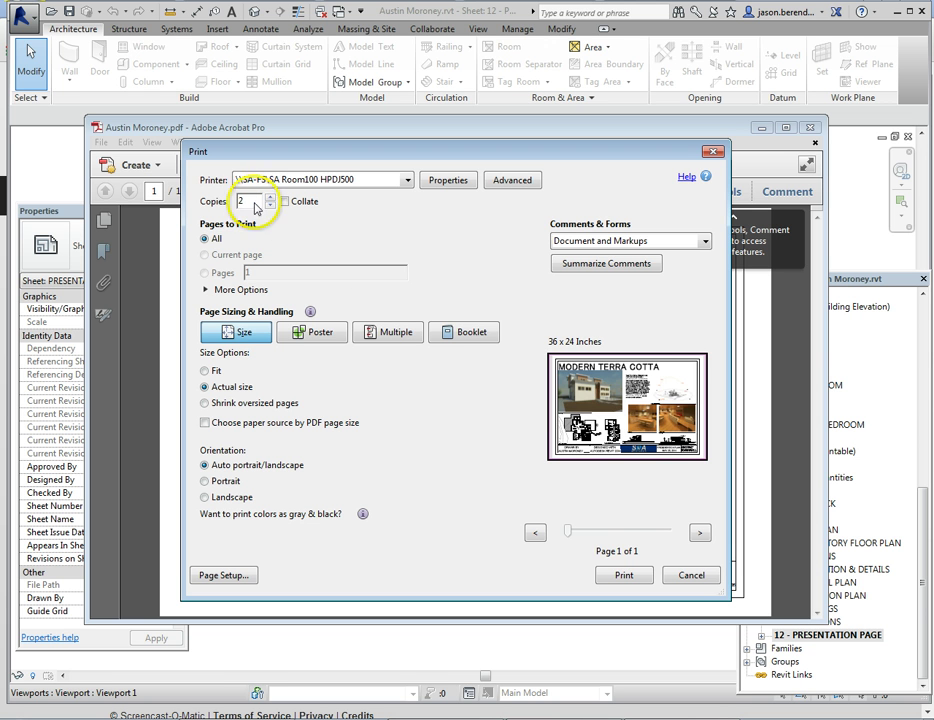
pyautogui.click(623, 576)
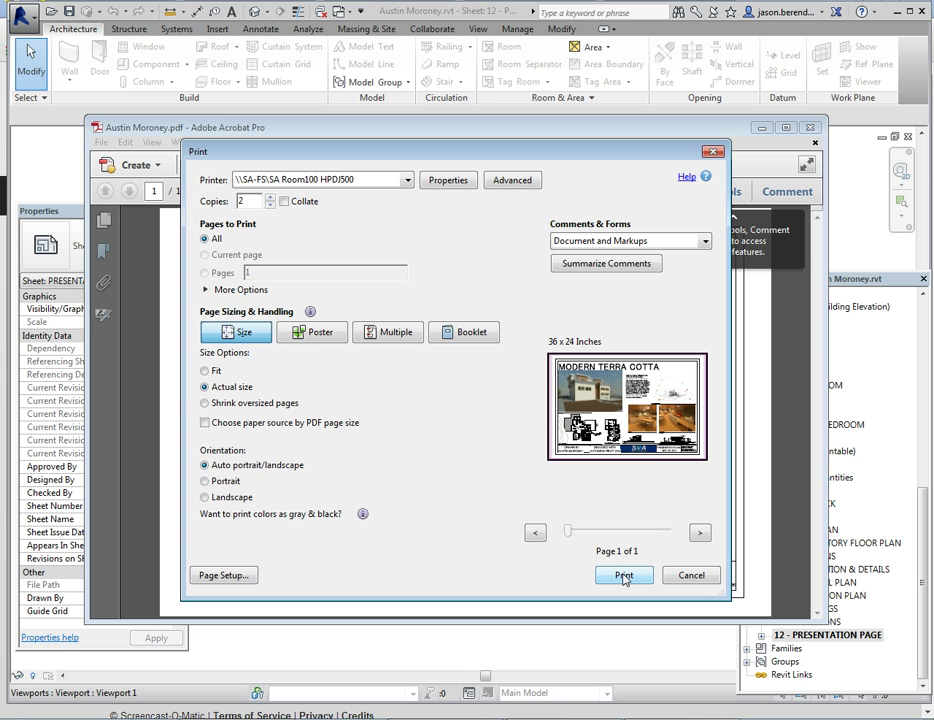
pyautogui.click(639, 578)
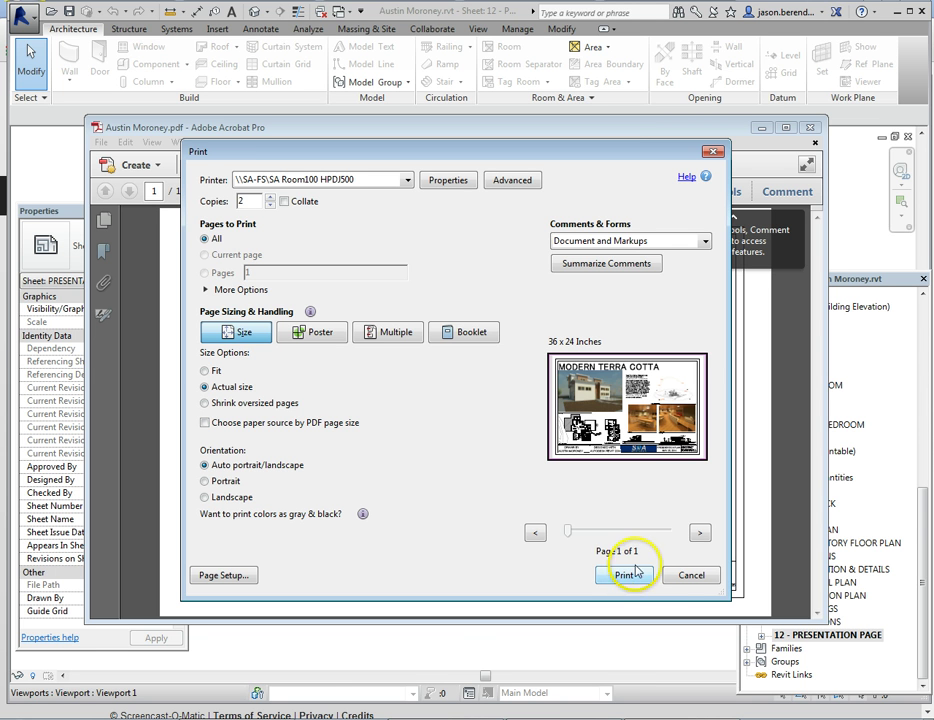